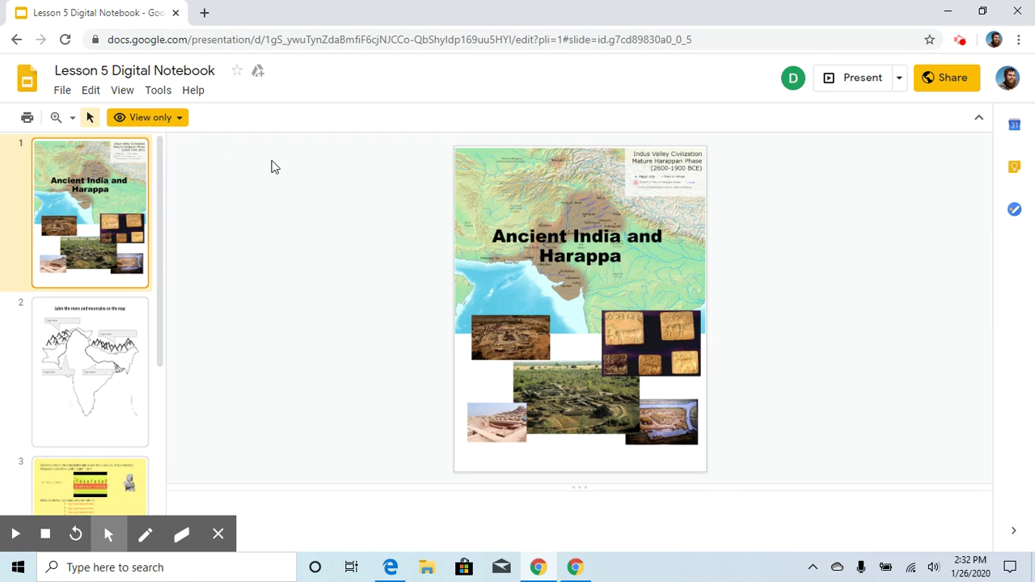
- View the slide 2 map, try its top and lower-left answer callouts, and open the File menu
click(115, 340)
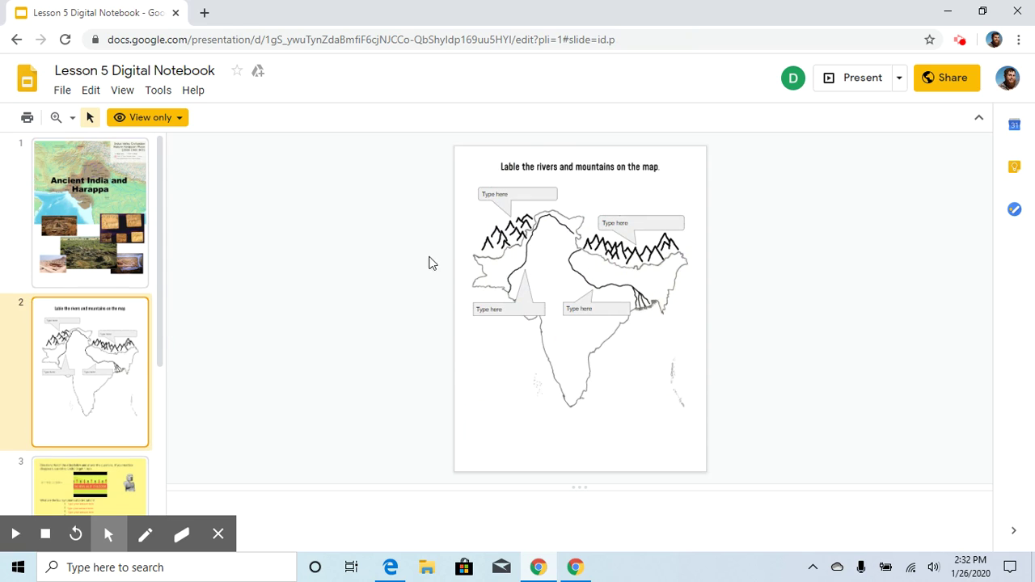
click(501, 312)
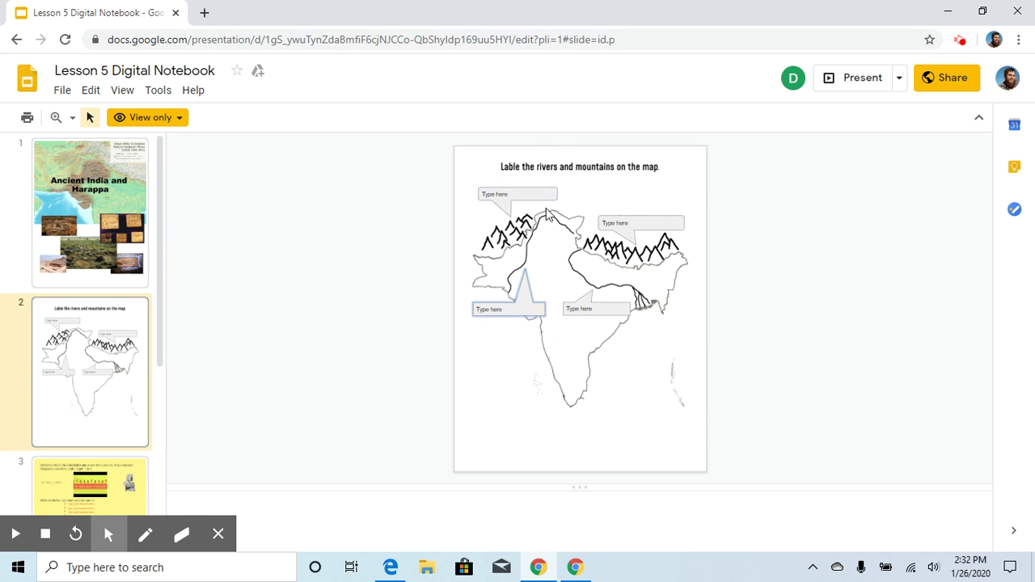
click(512, 197)
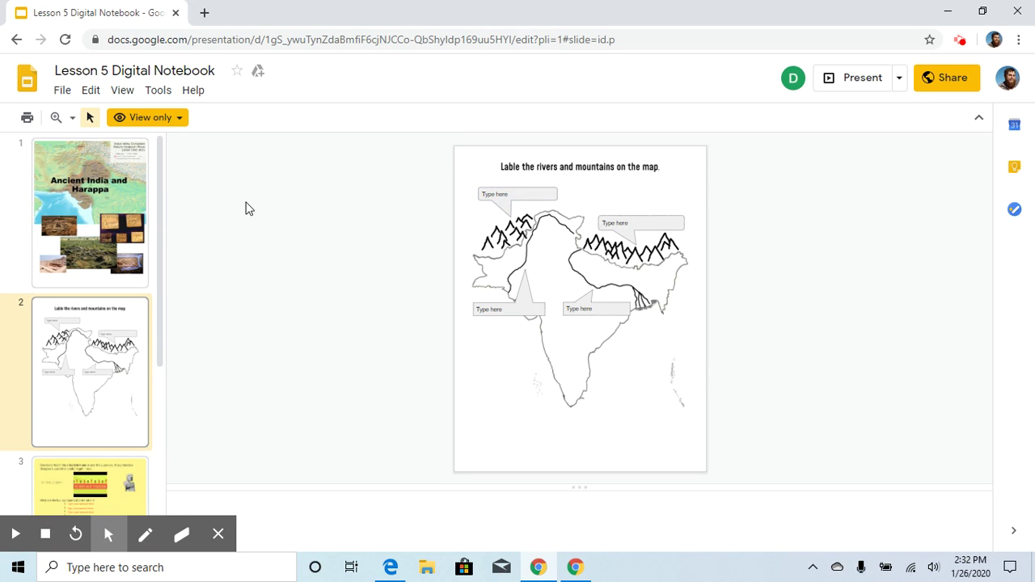
click(71, 98)
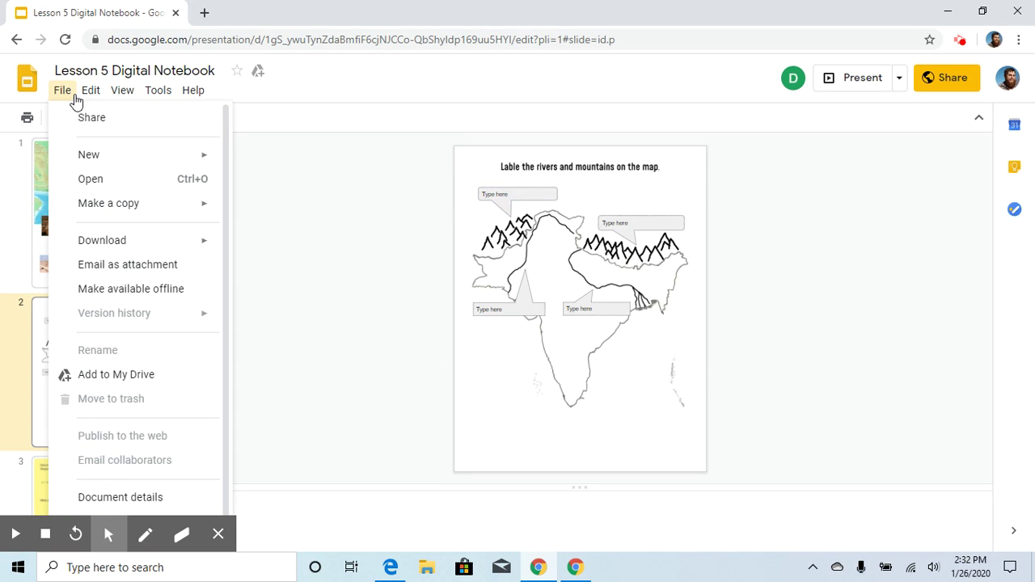
mouse_move(108, 203)
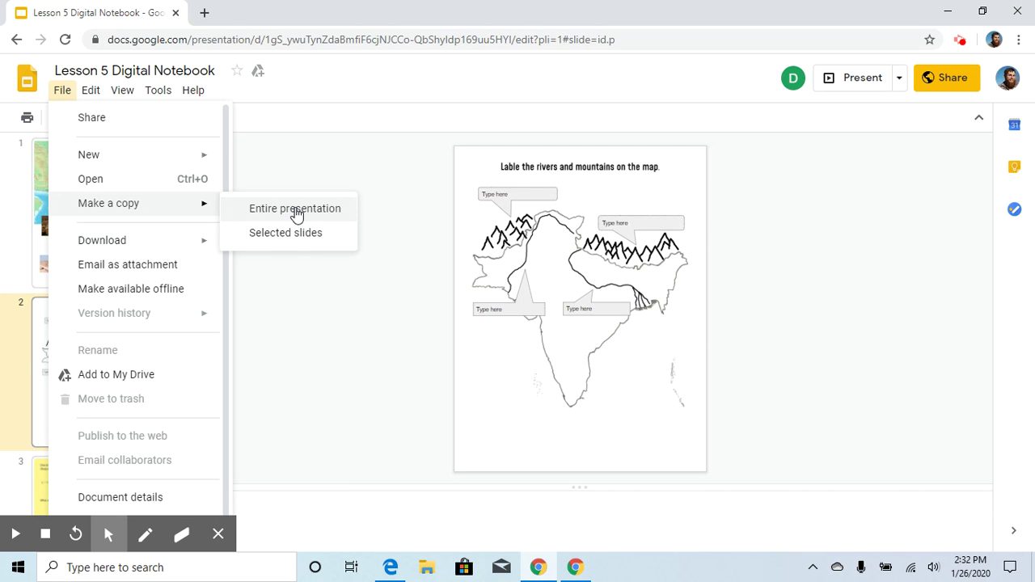
- Copy the entire presentation, replacing the 'Copy of' name prefix with the student's name
click(297, 212)
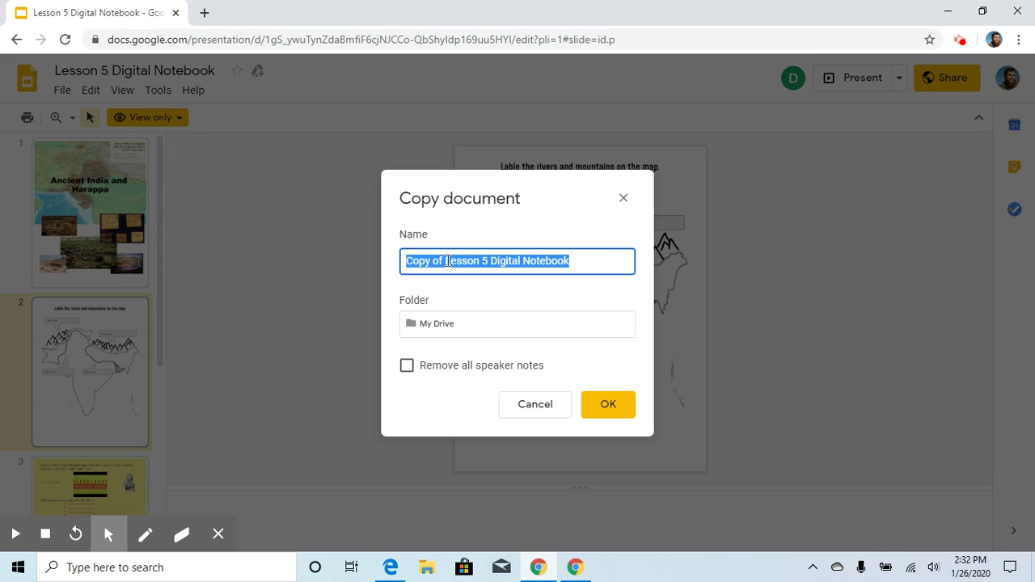
drag(447, 261, 378, 263)
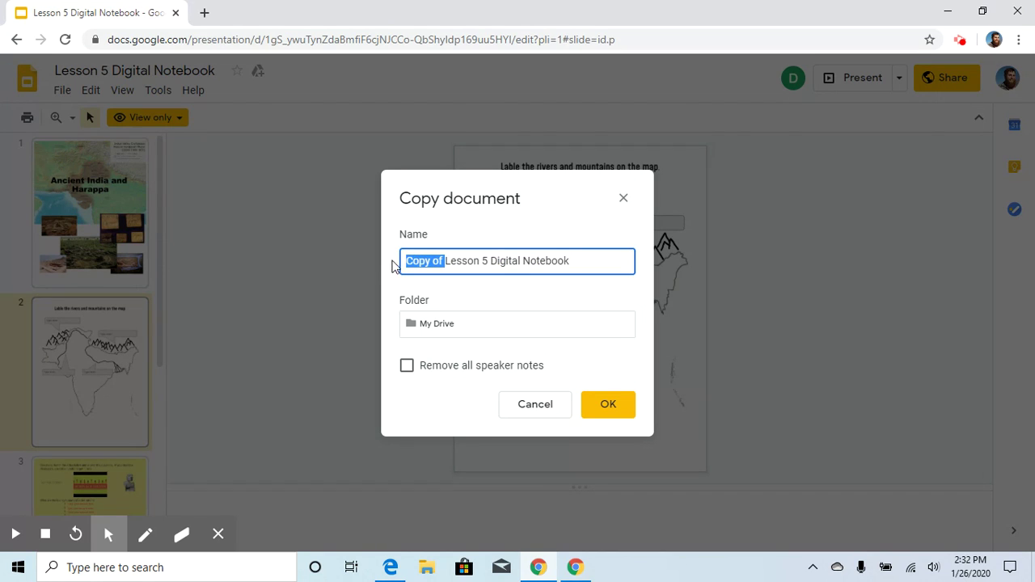
text(Dan )
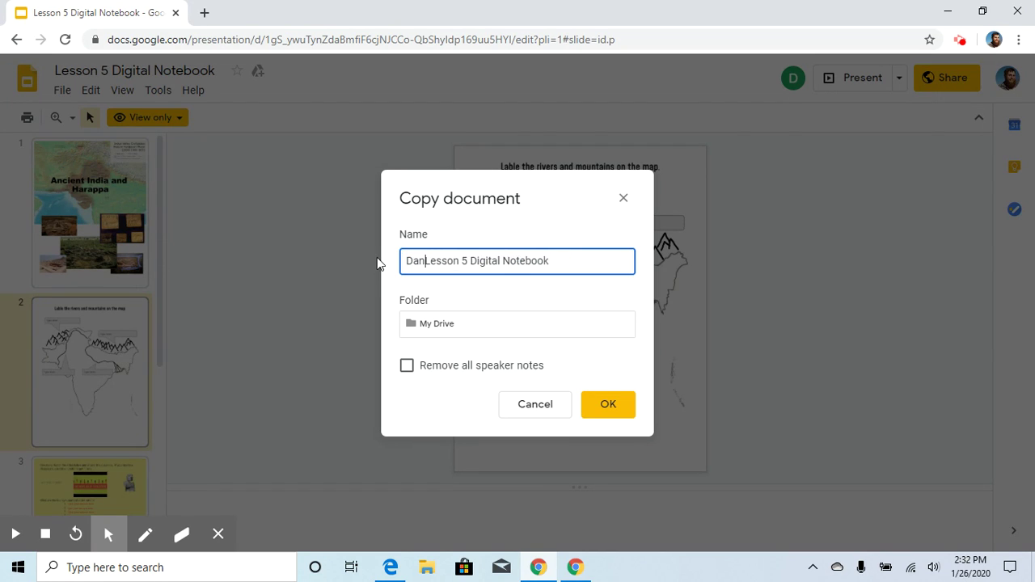
text(Hill)
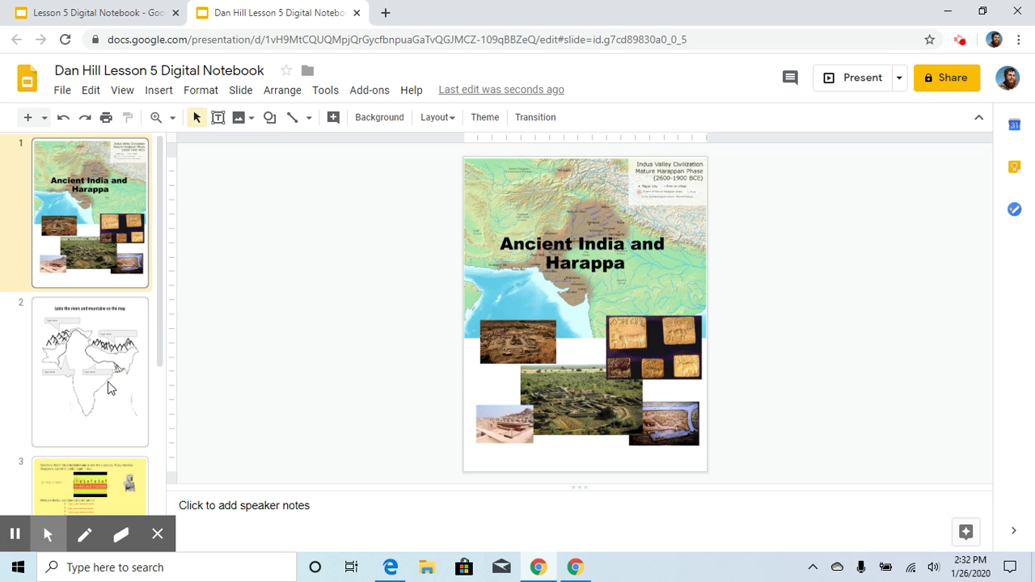
- Show the slide 2 map-labelling slide in the copy and open the zoom levels list
scroll(134, 433, down, 2)
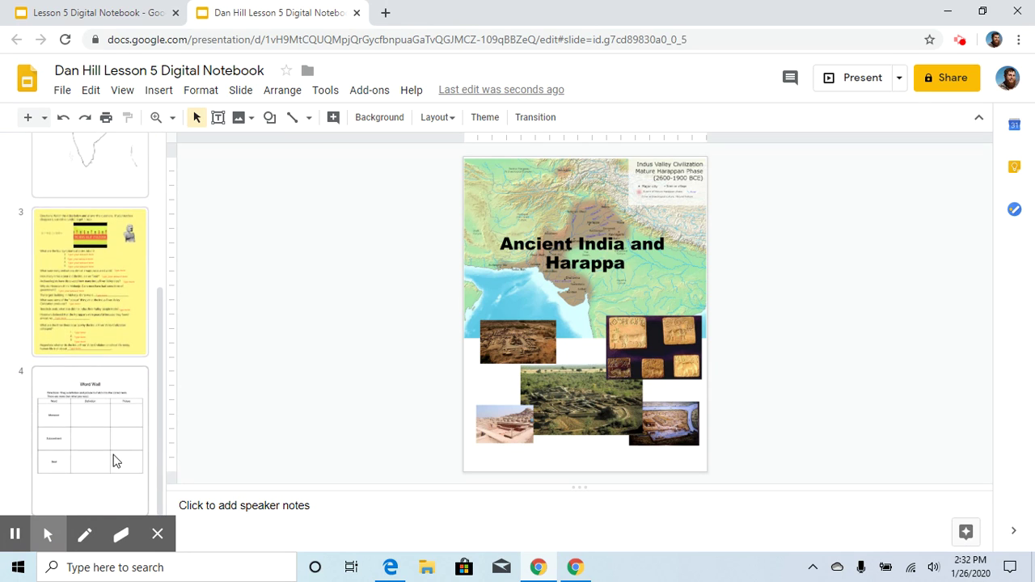
scroll(113, 453, up, 3)
click(113, 380)
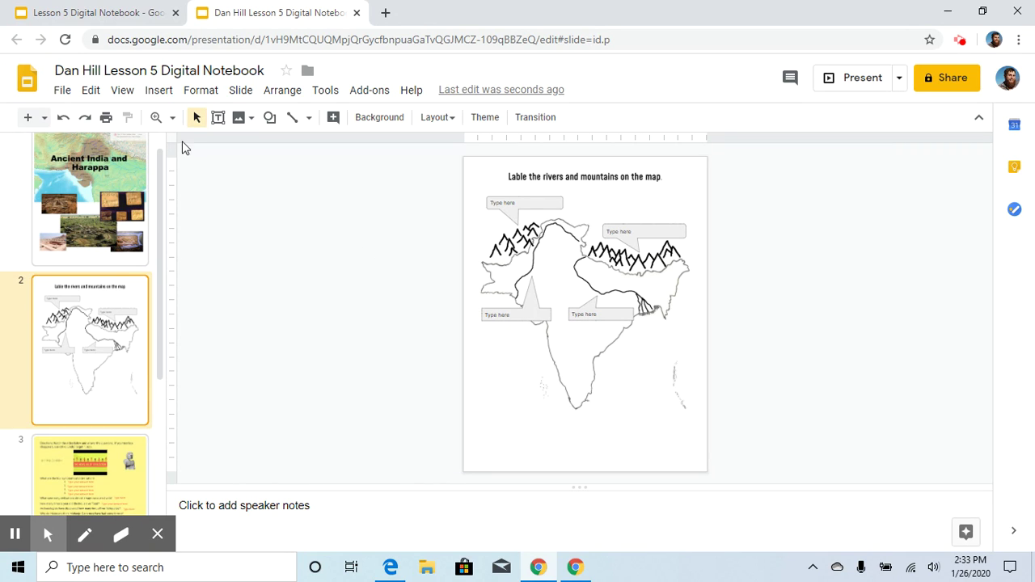
click(173, 119)
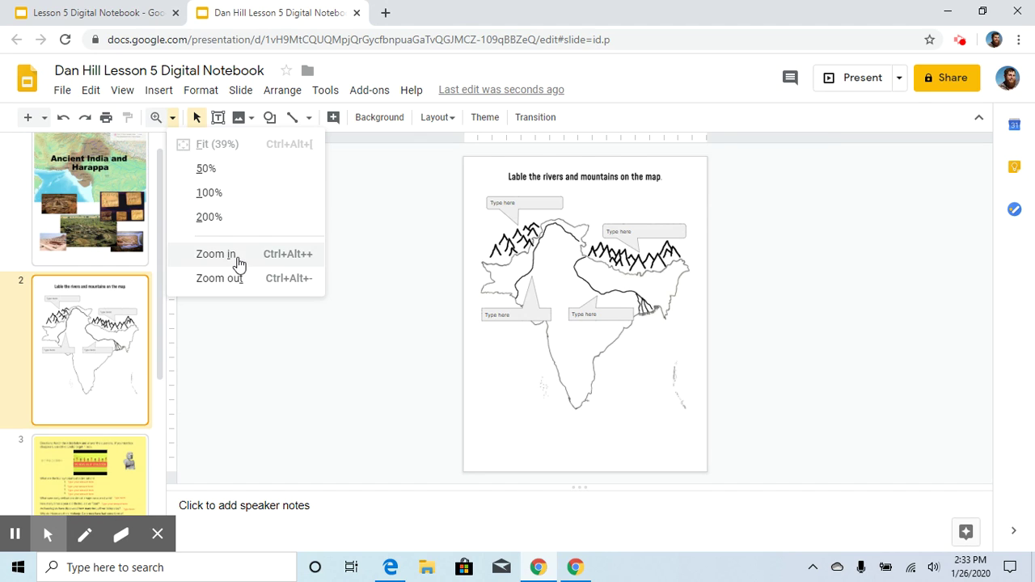
- Zoom in on the map slide, then magnify around the lower-left answer callout
click(238, 254)
click(173, 119)
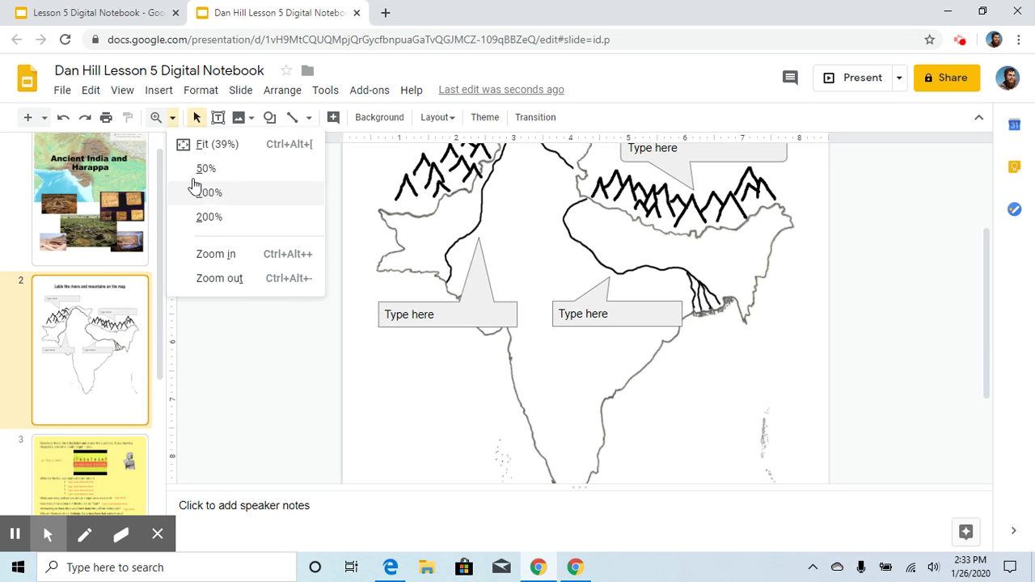
click(173, 121)
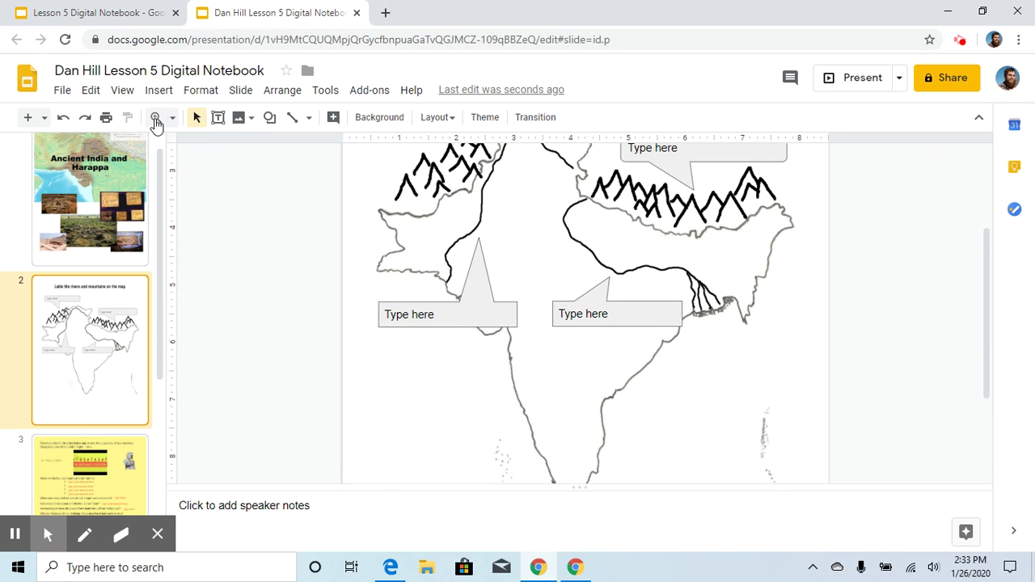
click(194, 120)
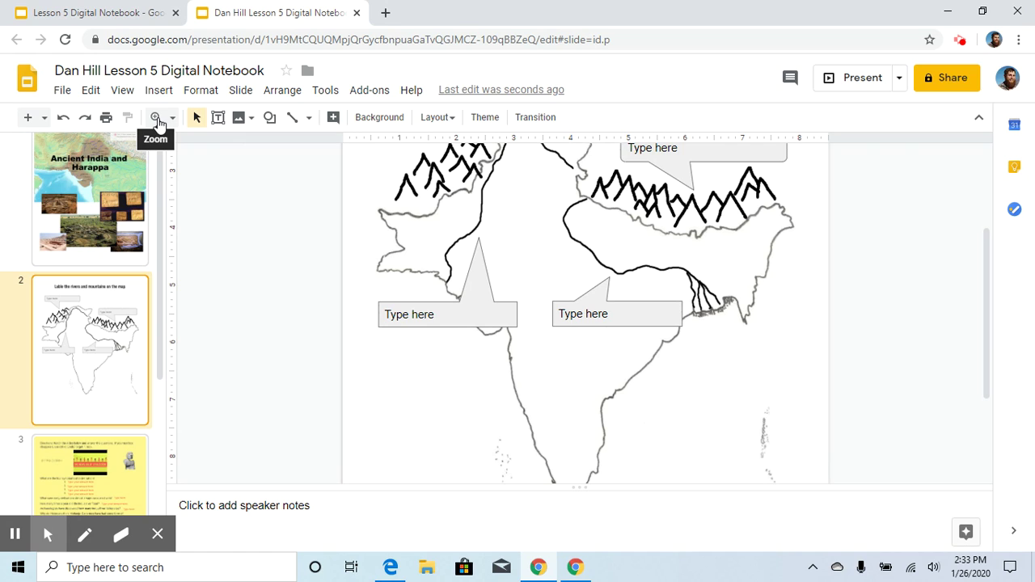
click(157, 120)
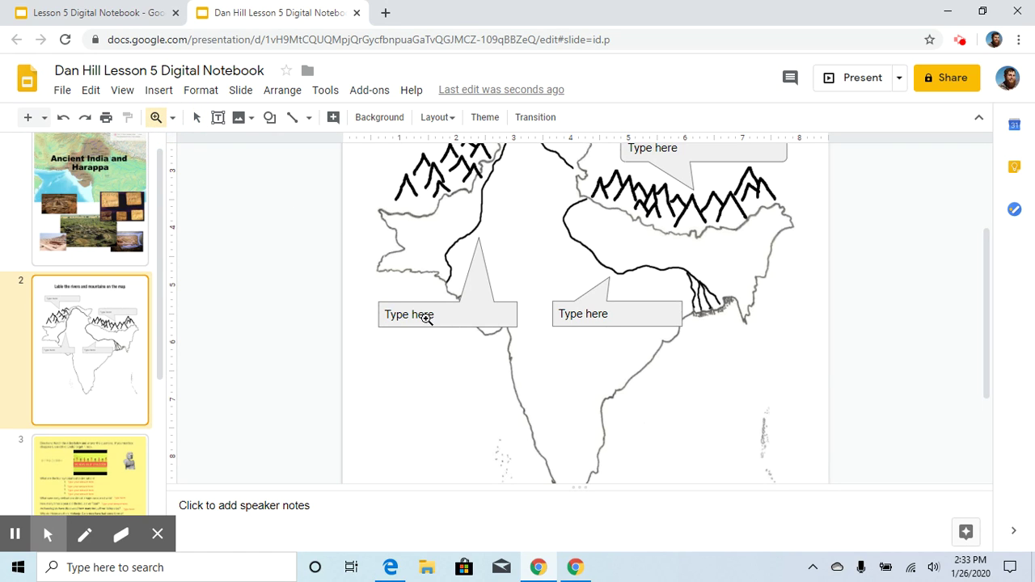
click(427, 319)
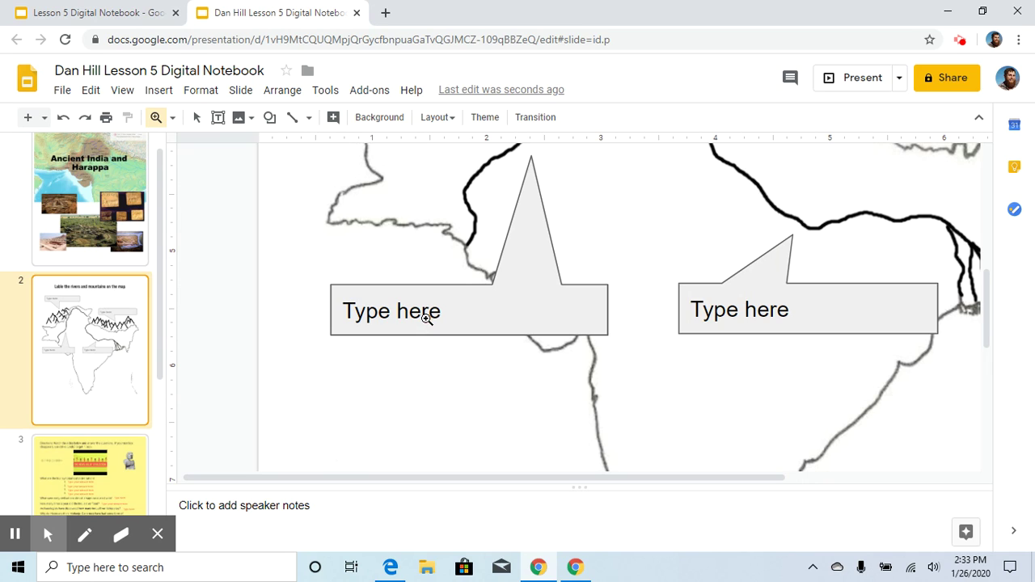
- Return to normal selecting, zoom the slide back out, and scroll up to slide 1
click(194, 118)
click(173, 118)
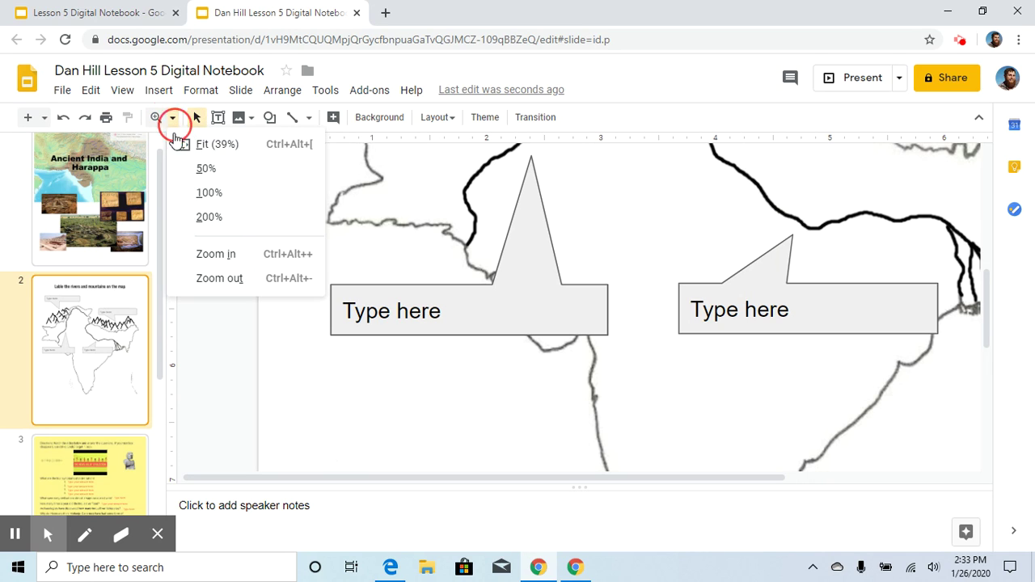
click(243, 280)
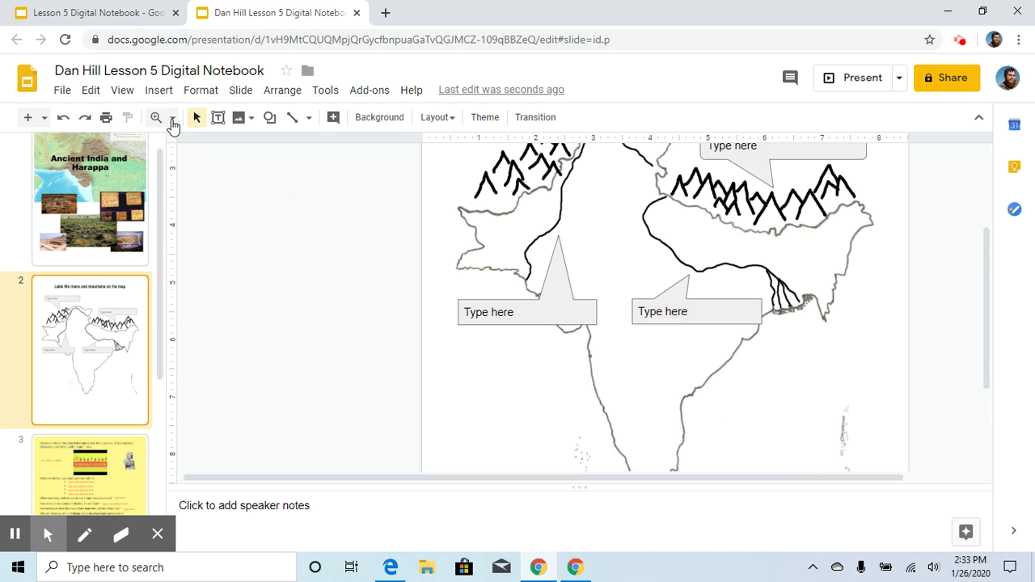
scroll(630, 253, up, 5)
scroll(624, 242, up, 3)
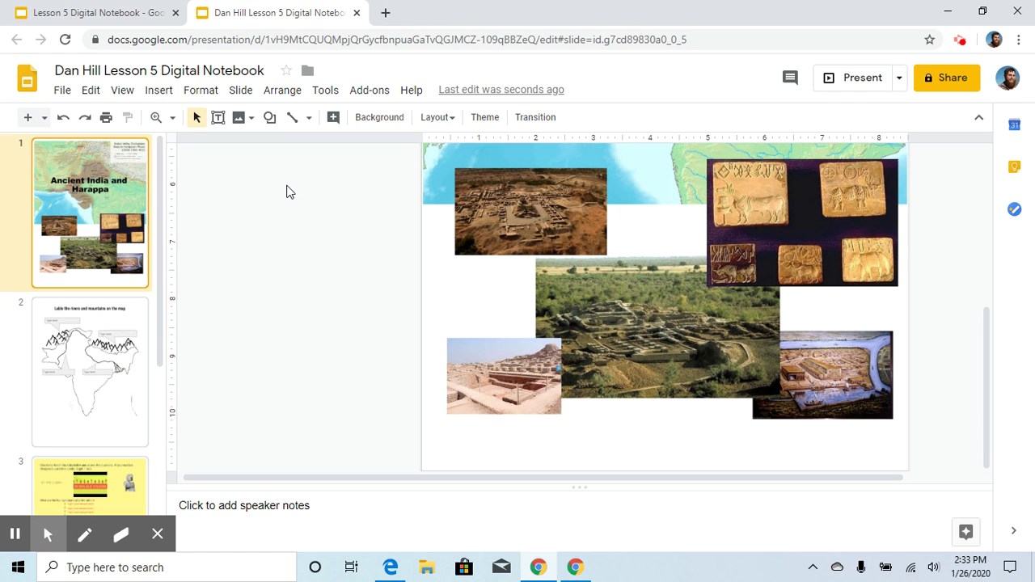
- Enlarge the browser page twice with Ctrl+Plus, shrink it once, and return to slide 2
key(ctrl+plus)
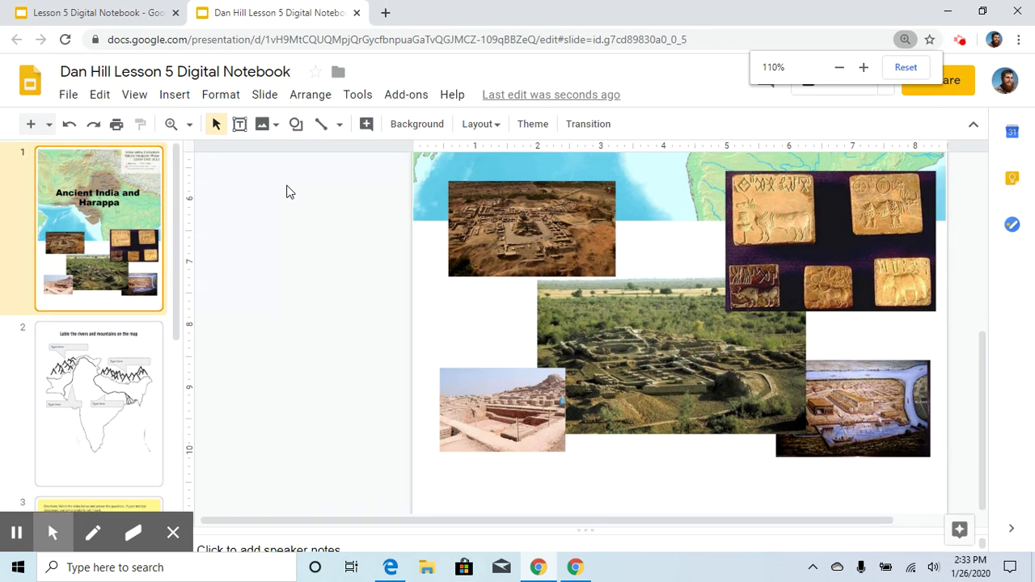
key(ctrl+plus)
key(ctrl+plus)
key(ctrl+plus)
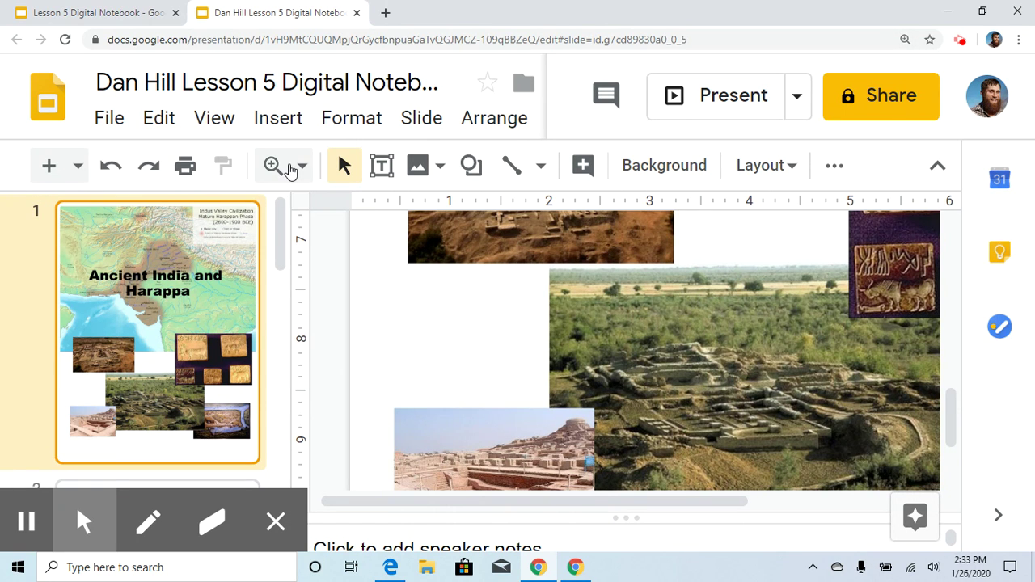
key(ctrl+minus)
key(ctrl+minus)
key(ctrl+minus)
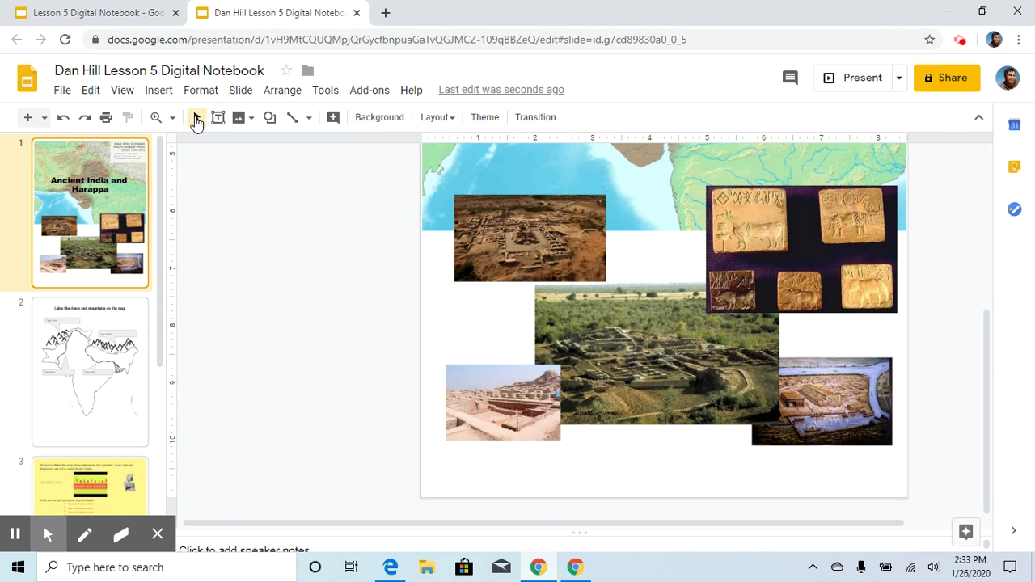
click(116, 350)
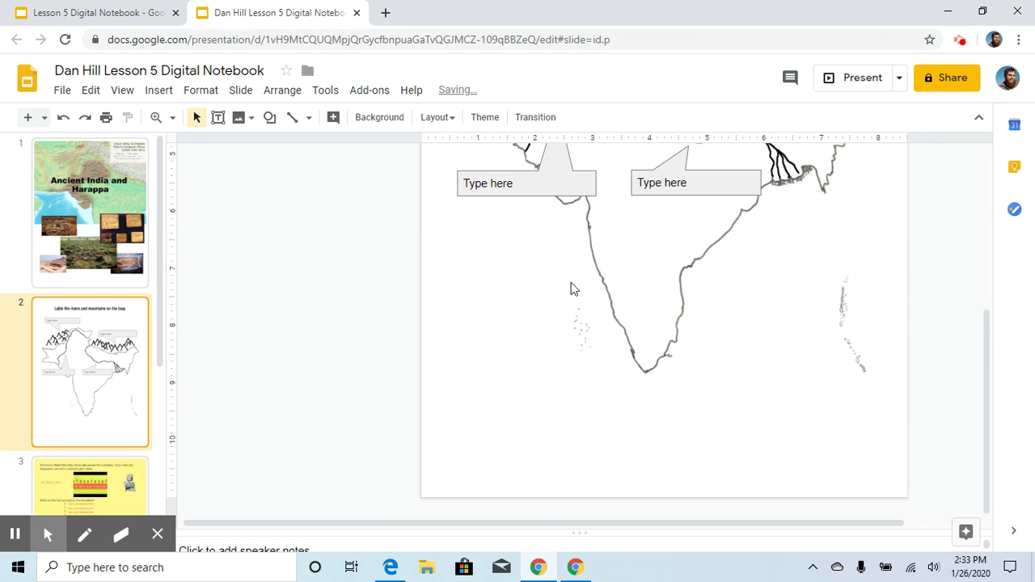
- Replace the top map callout's 'Type here' placeholder with 'Rockies'
scroll(634, 279, up, 3)
scroll(634, 279, up, 3)
click(542, 249)
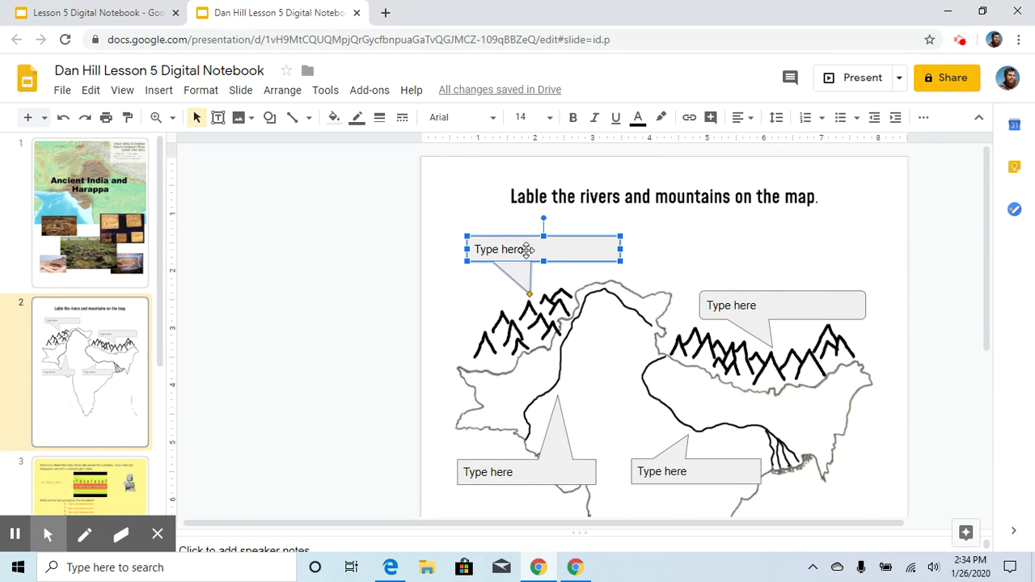
click(526, 253)
drag(541, 249, 464, 256)
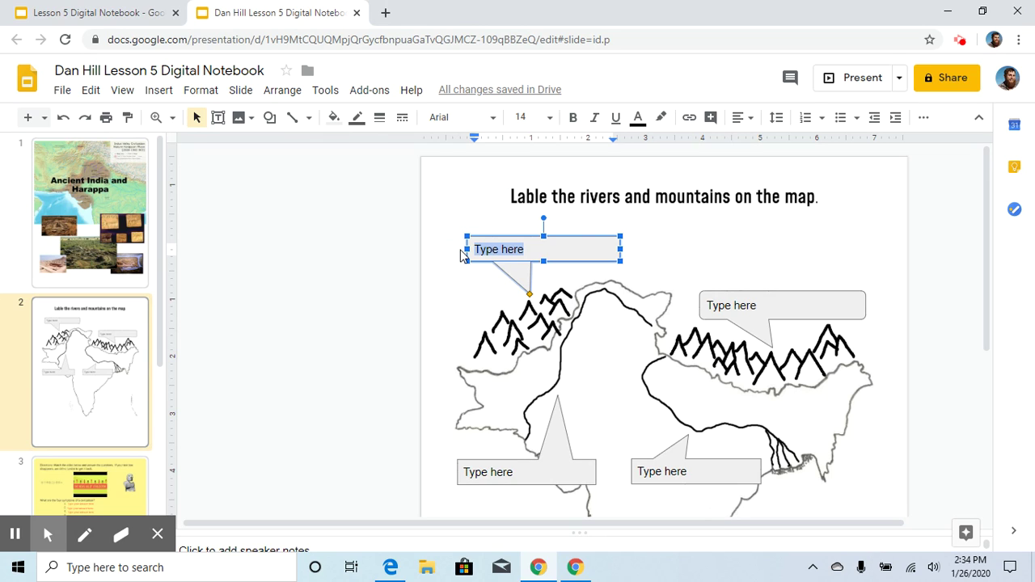
text(Rockies)
scroll(89, 413, down, 2)
click(91, 403)
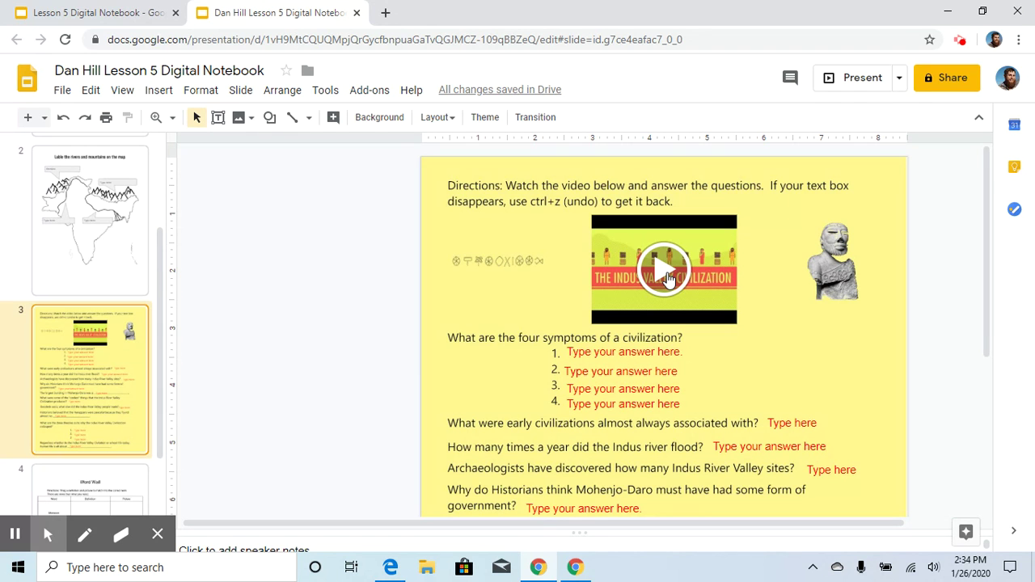
scroll(611, 429, down, 3)
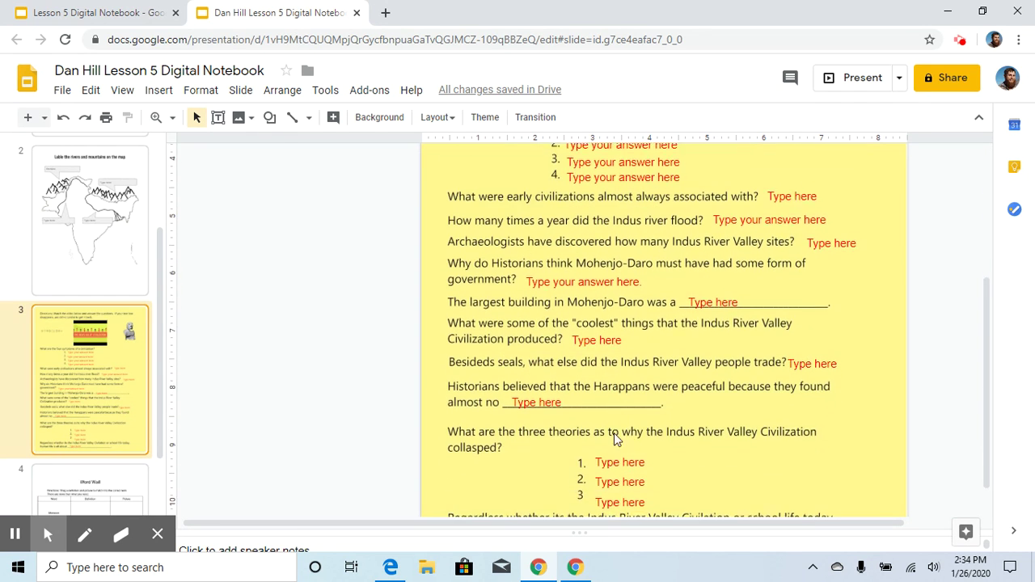
scroll(752, 456, up, 3)
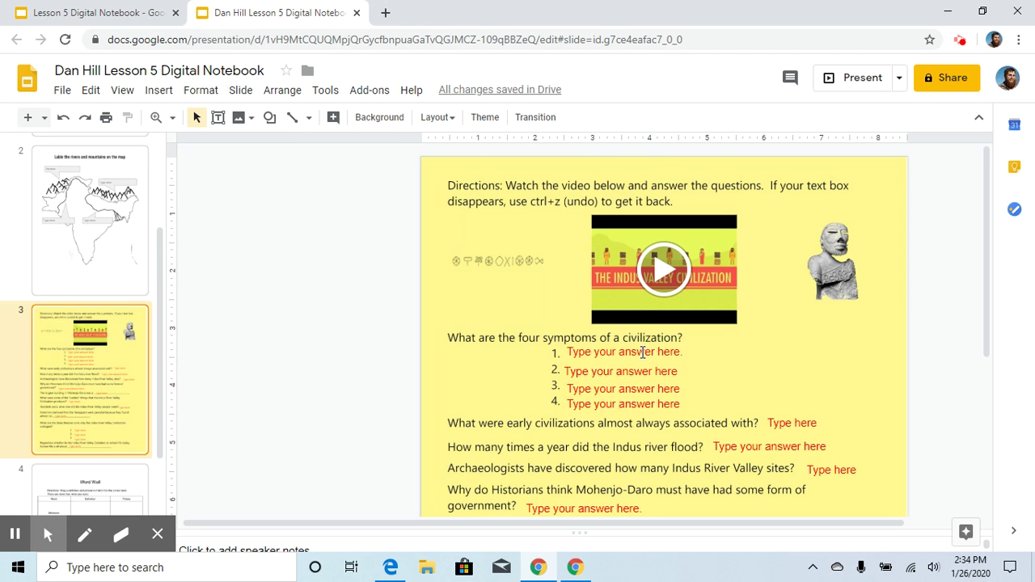
- Select and delete the first symptom answer placeholder box
click(643, 354)
drag(679, 352, 557, 358)
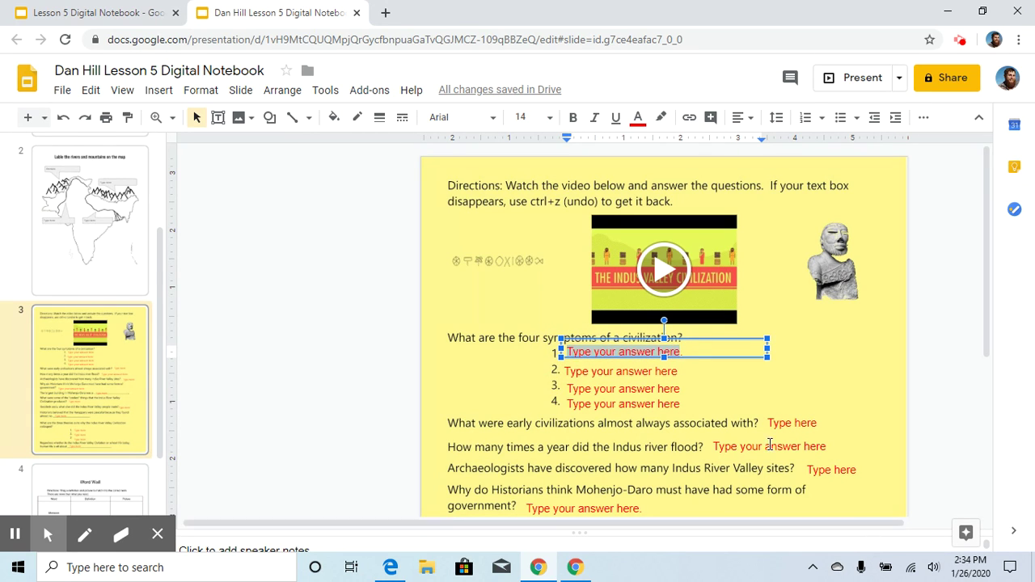
click(817, 368)
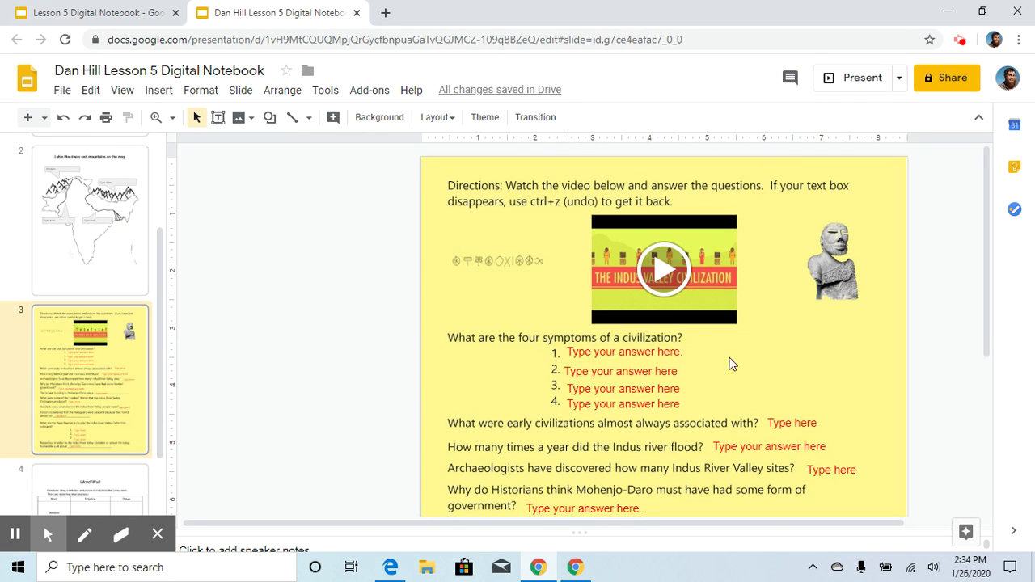
click(723, 351)
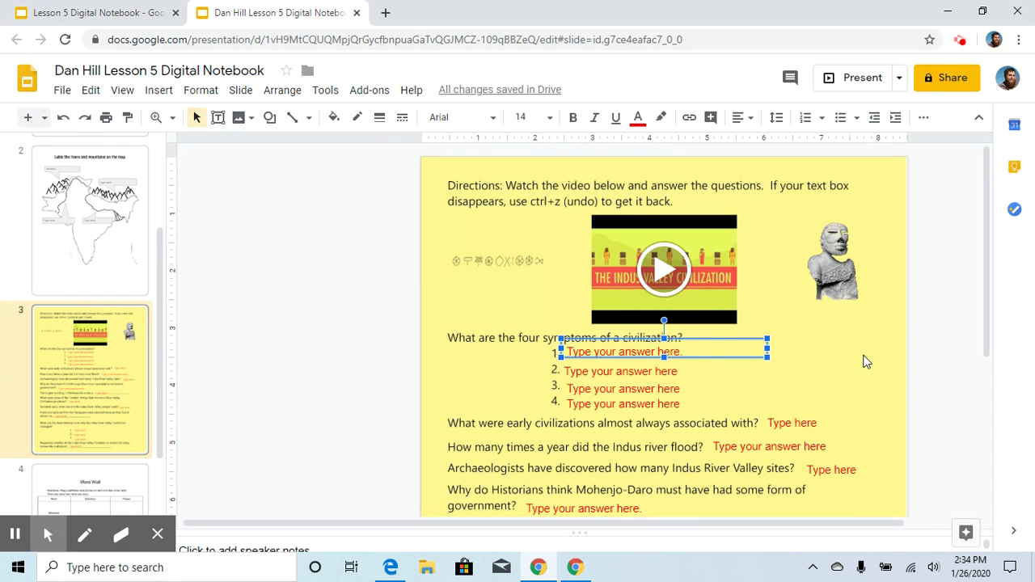
key(Delete)
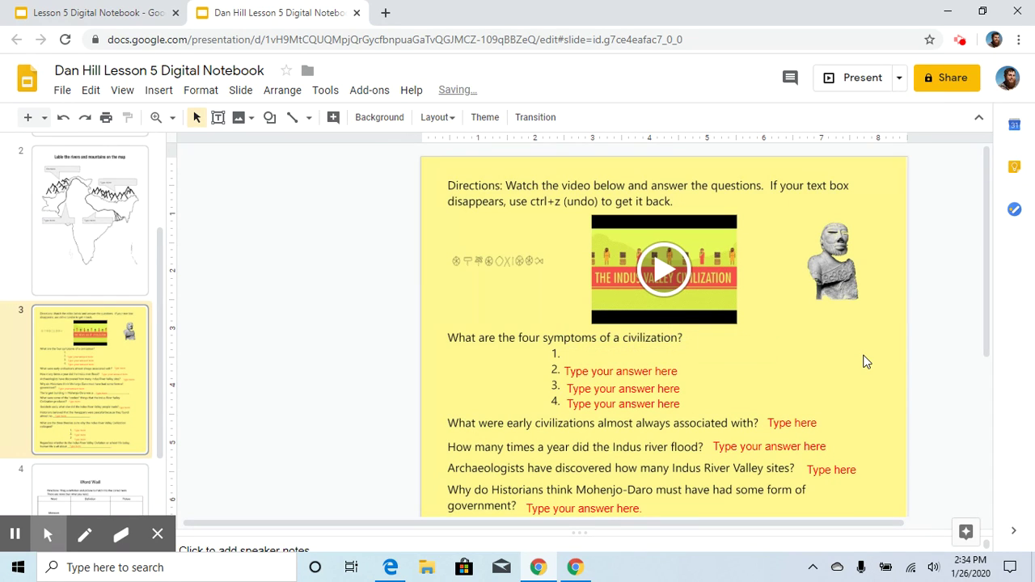
click(603, 353)
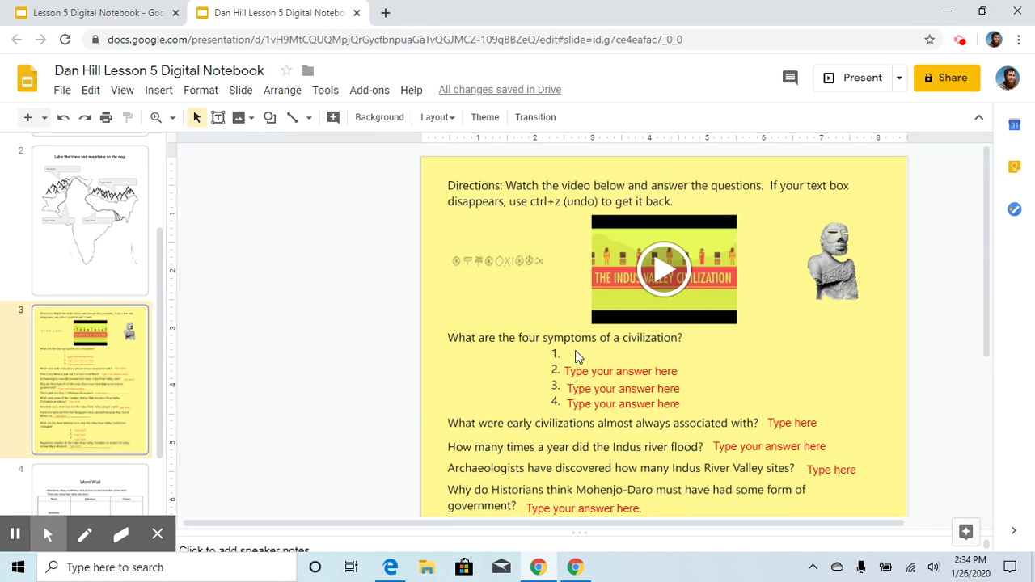
click(578, 357)
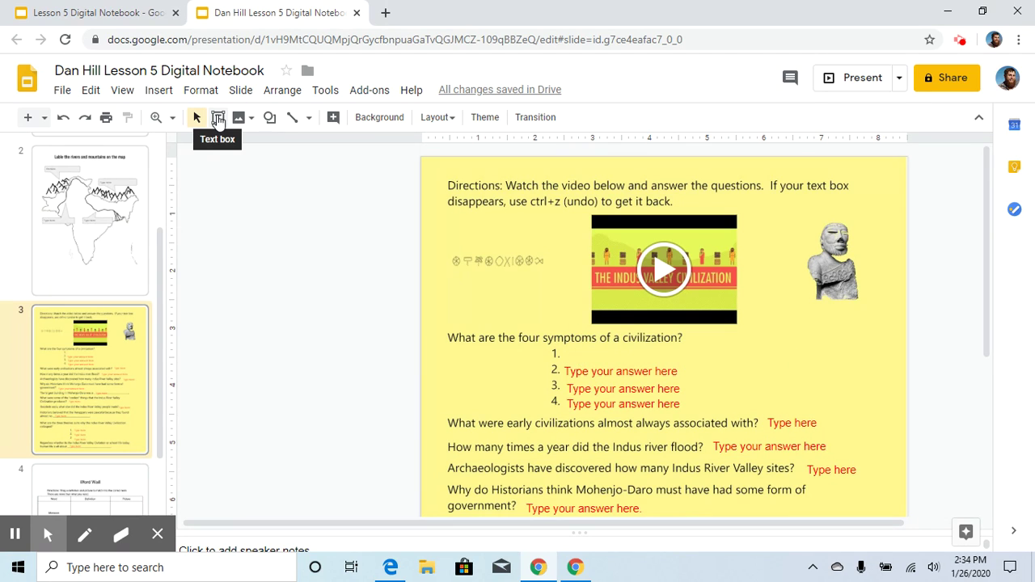
- Draw a new text box across answer line 1 and type 'Answer' in it
click(219, 119)
click(572, 354)
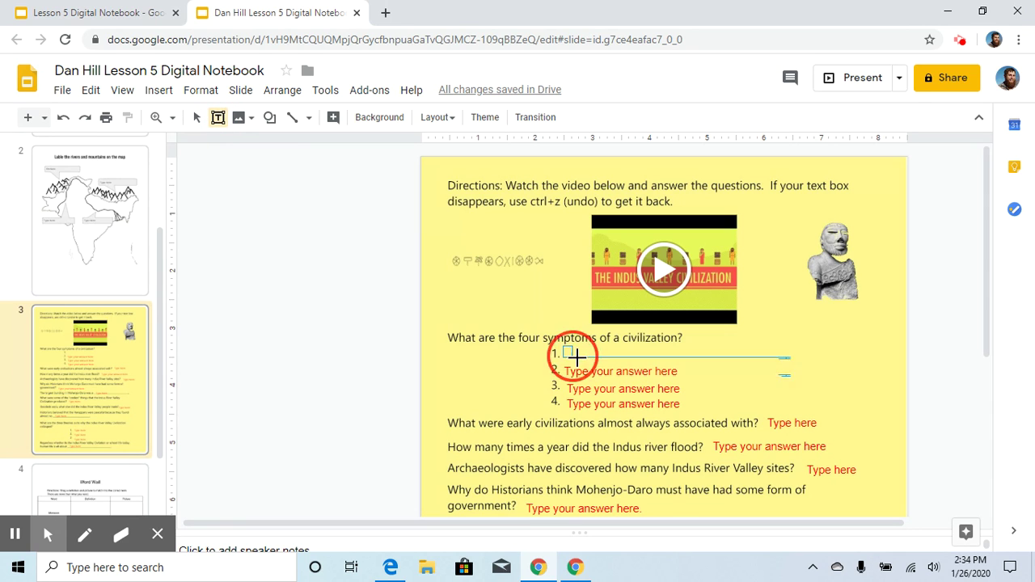
drag(577, 357, 761, 364)
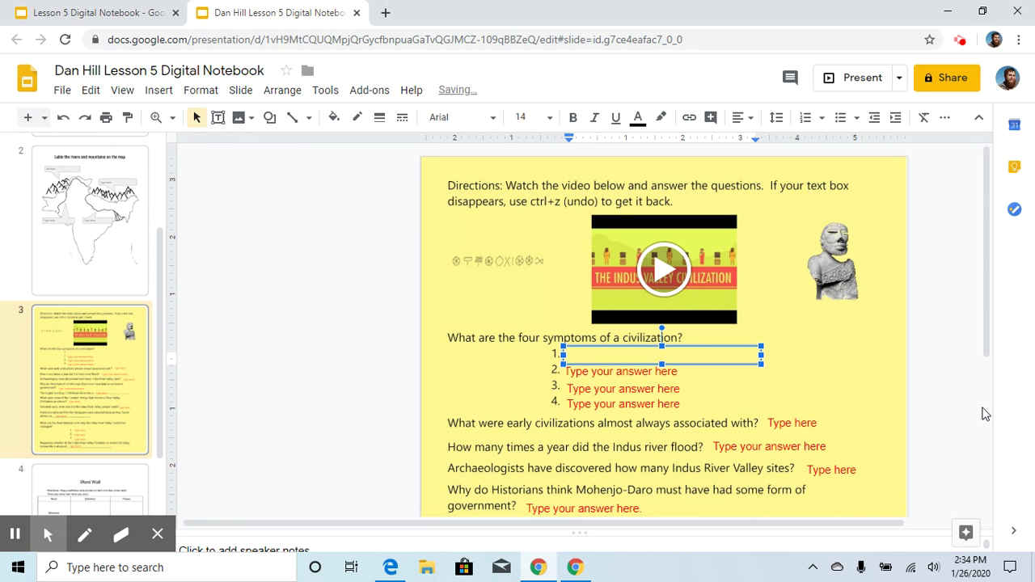
text(Answer)
click(469, 374)
scroll(481, 397, down, 1)
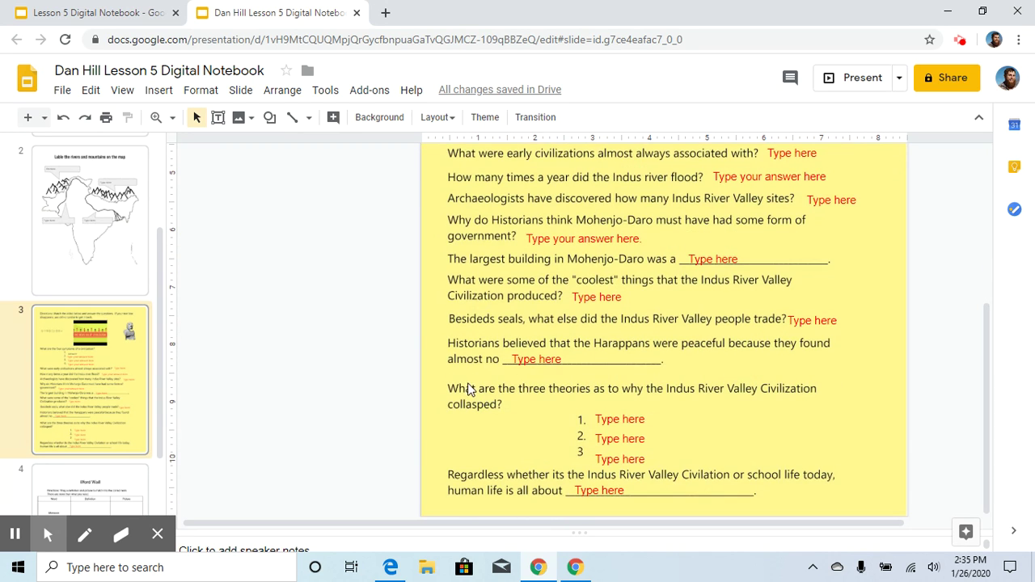
- Open the slide 4 Word Wall and scroll to view its Word, Definition and Picture table
scroll(134, 390, down, 1)
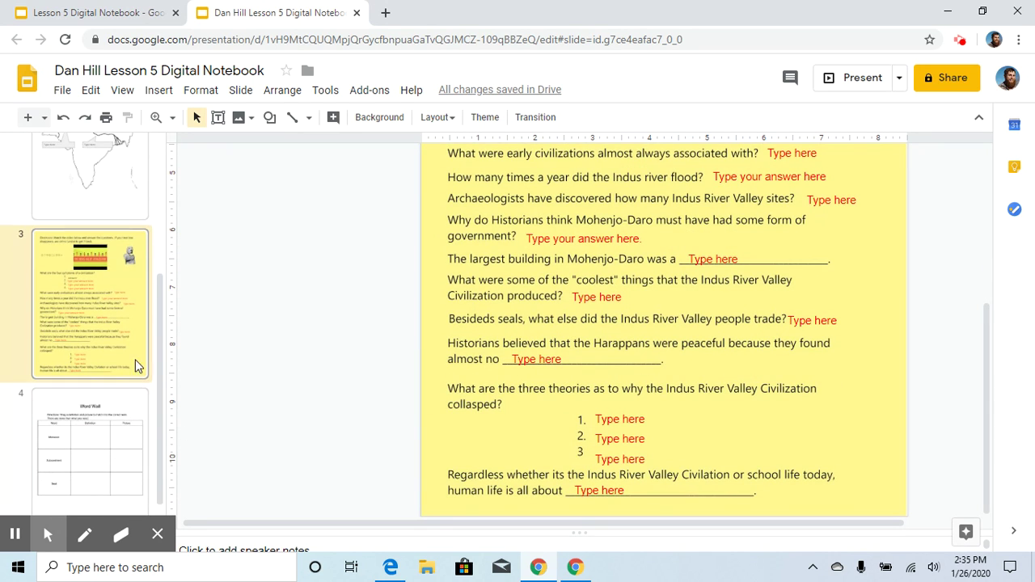
click(87, 415)
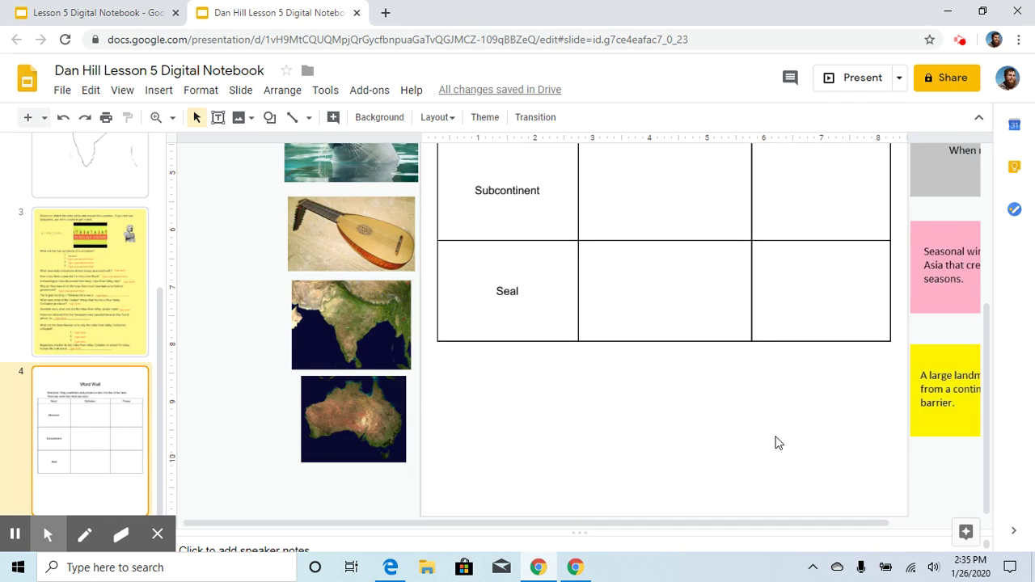
scroll(775, 442, up, 3)
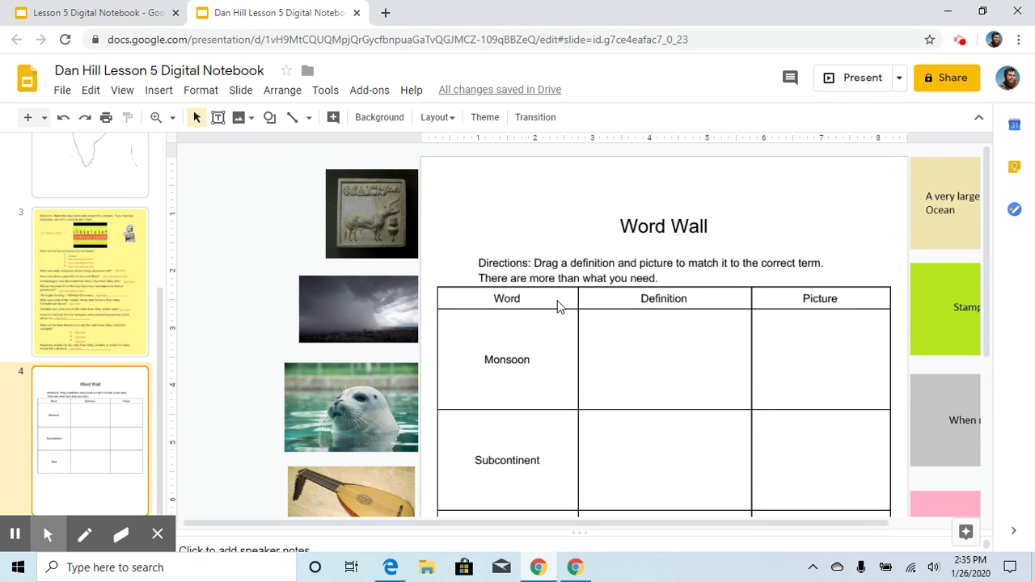
scroll(496, 356, down, 1)
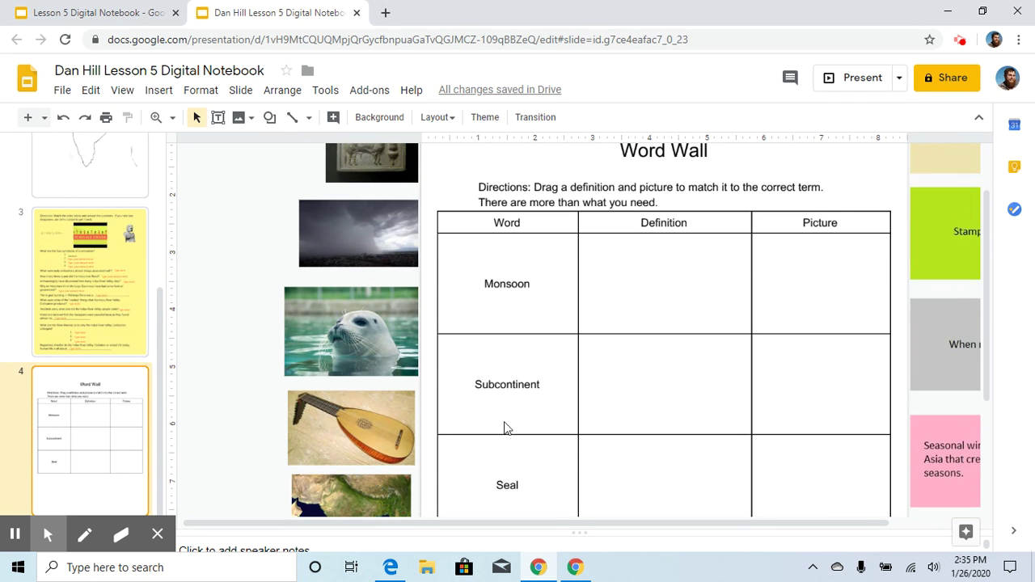
scroll(498, 445, down, 1)
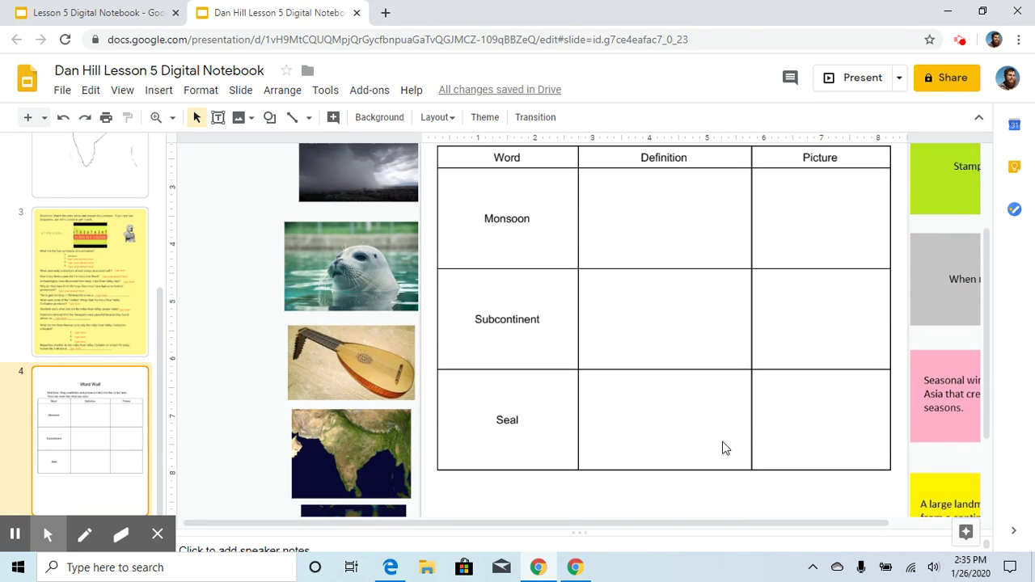
scroll(724, 449, up, 1)
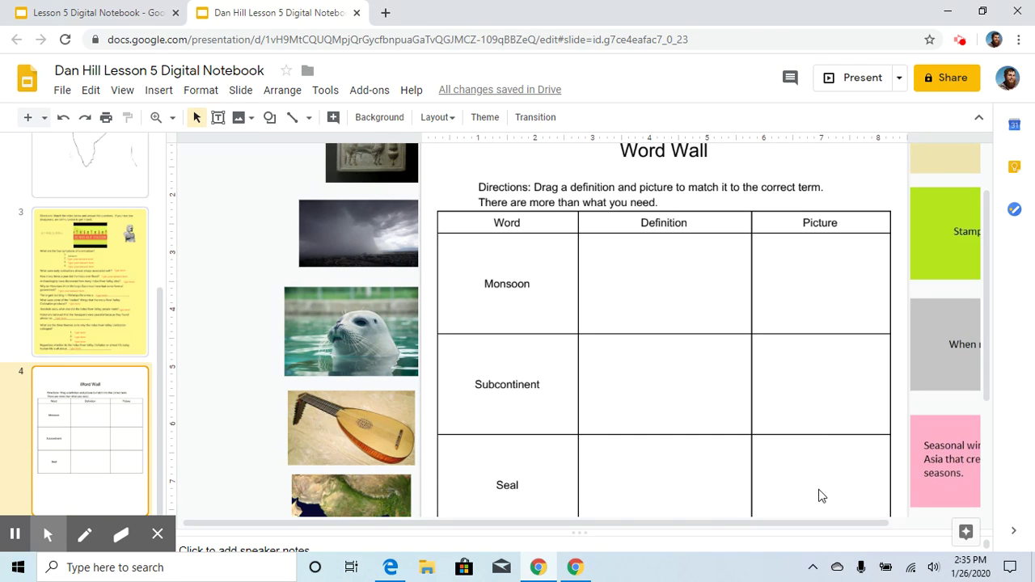
scroll(818, 485, up, 1)
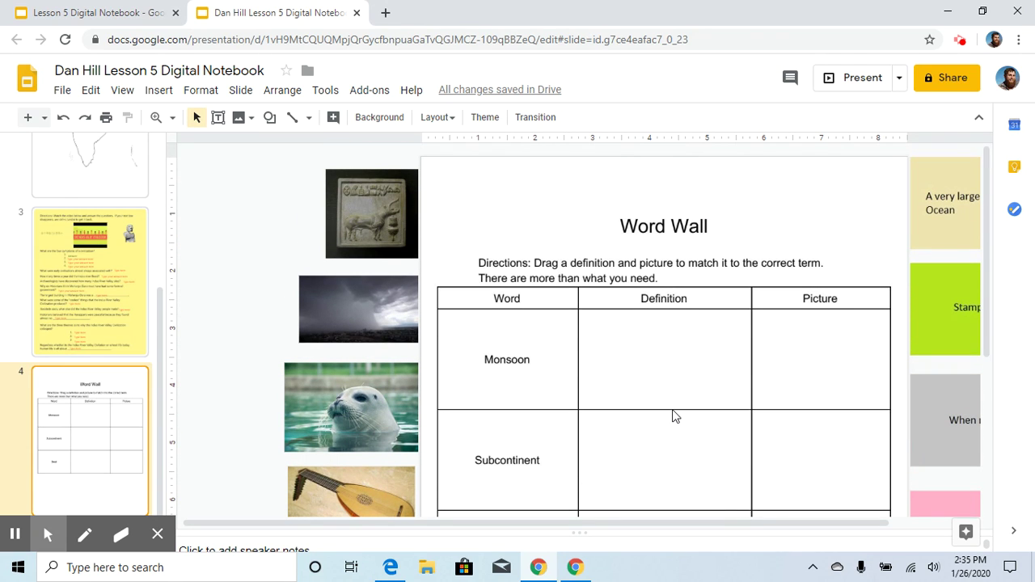
mouse_move(609, 523)
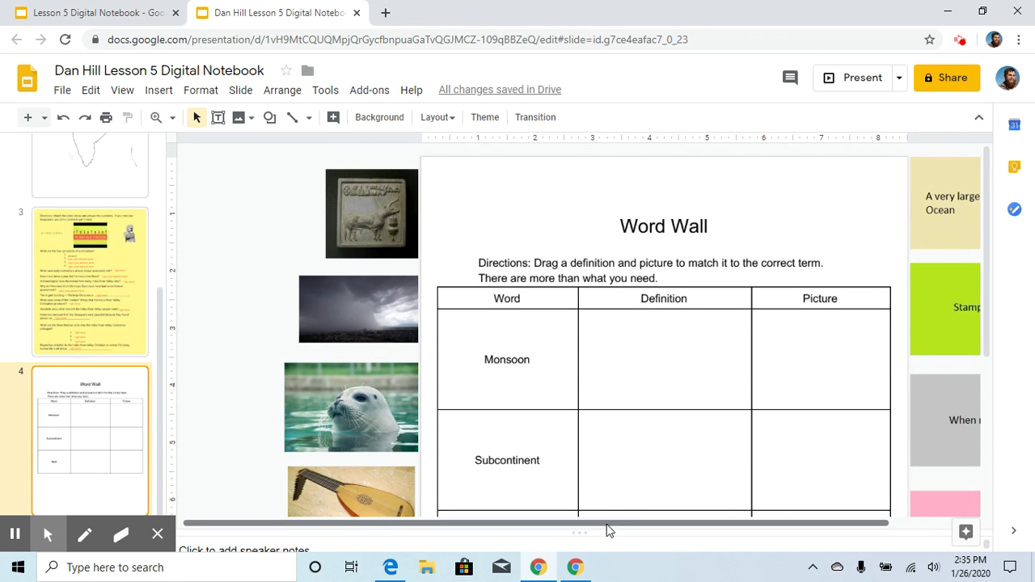
drag(609, 531, 696, 531)
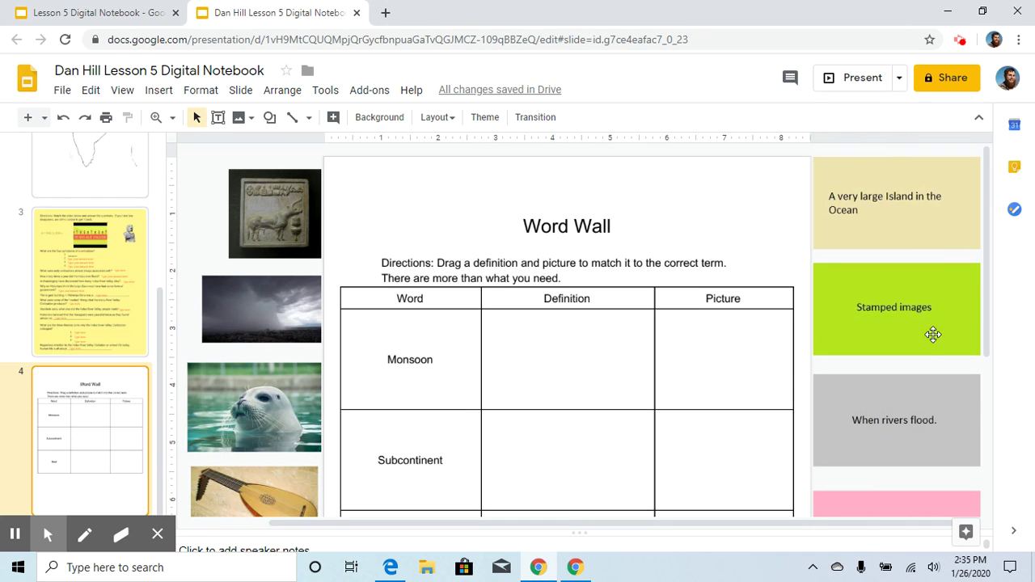
- Drag the 'A very large Island in the Ocean' card and the stamp picture into the Monsoon row
click(917, 218)
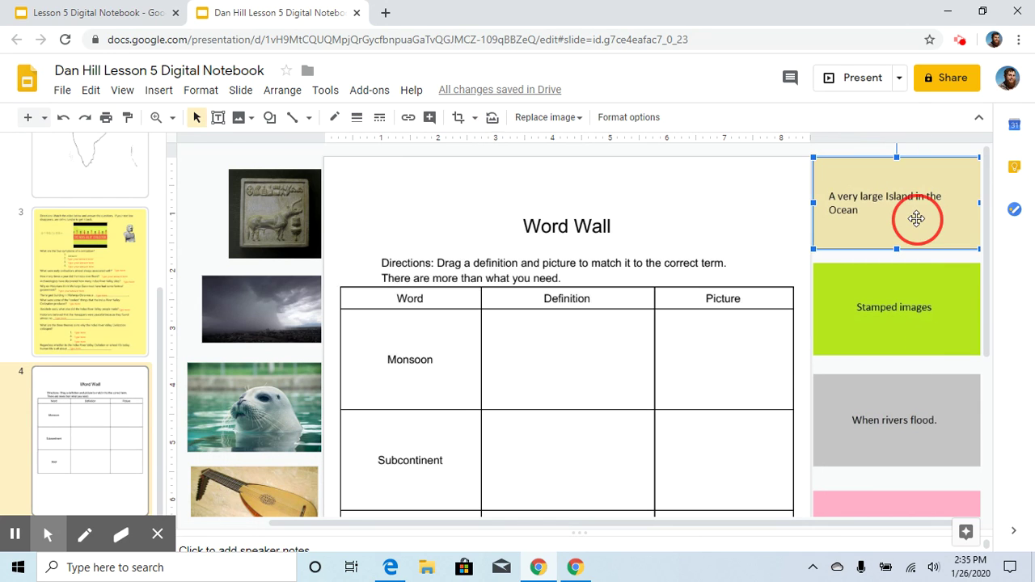
drag(917, 218, 595, 372)
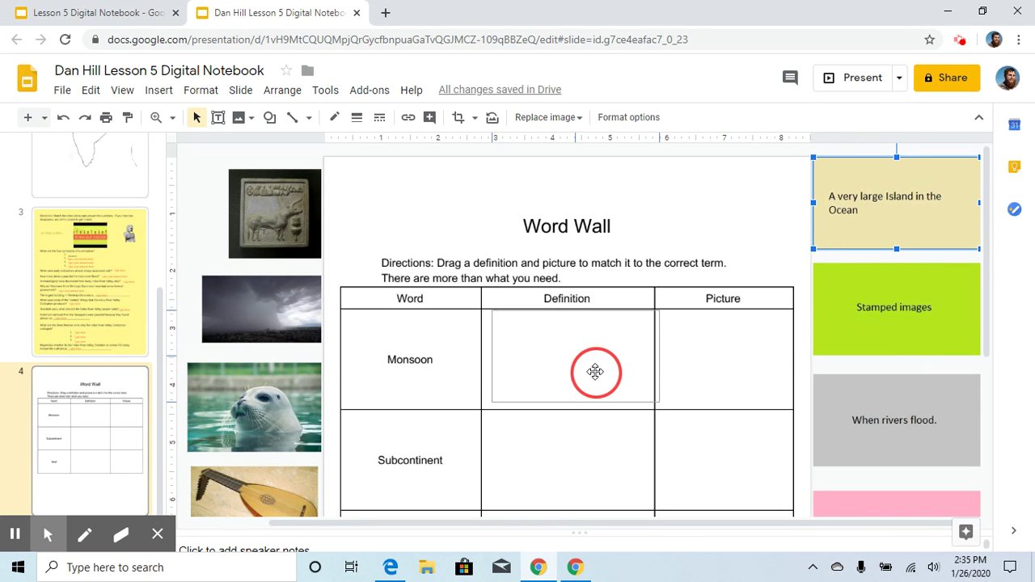
drag(596, 372, 591, 372)
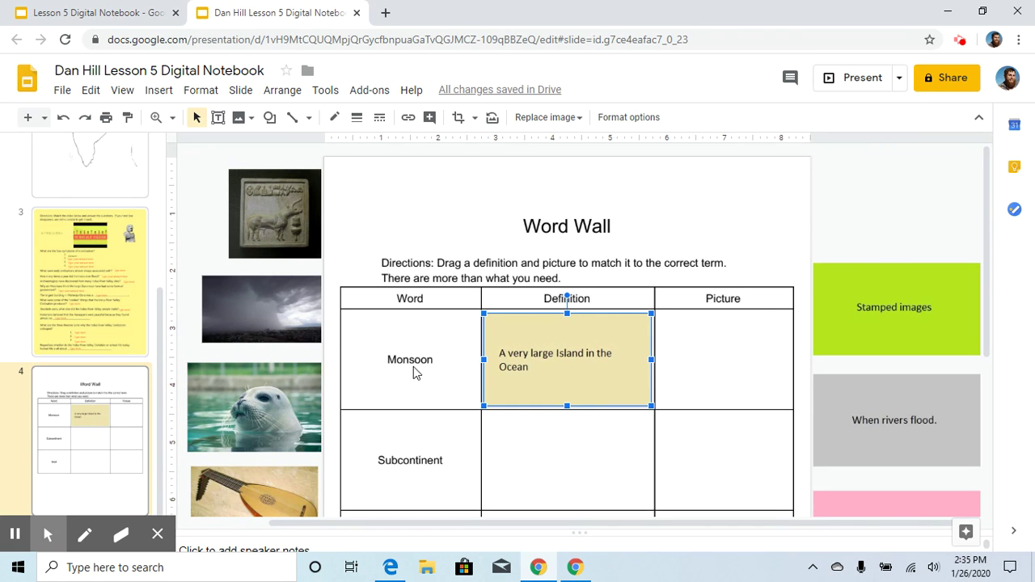
click(275, 206)
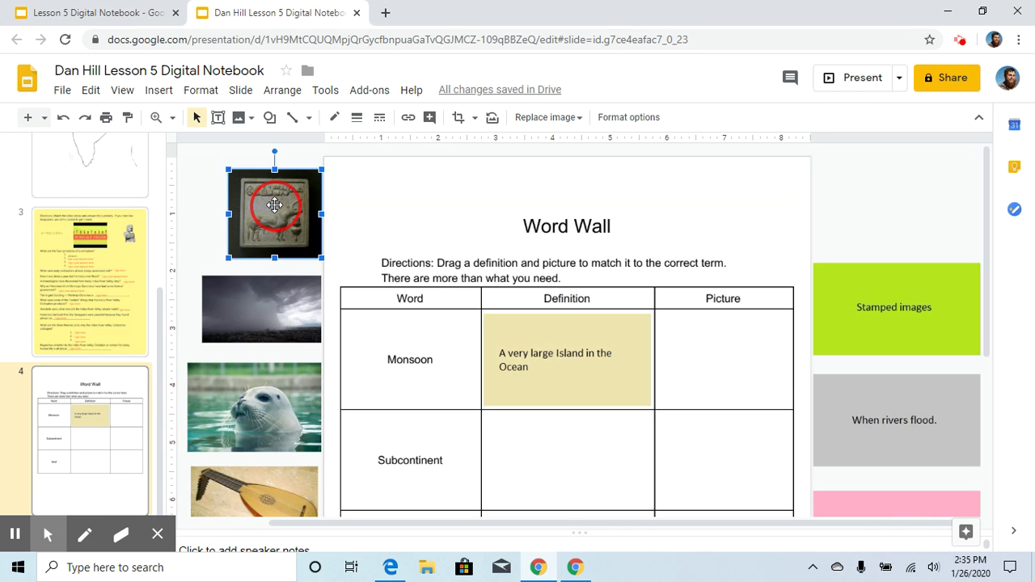
drag(275, 205, 728, 348)
- Scroll to check the Word Wall table, then scroll back up to the slide 3 questions
scroll(458, 375, down, 3)
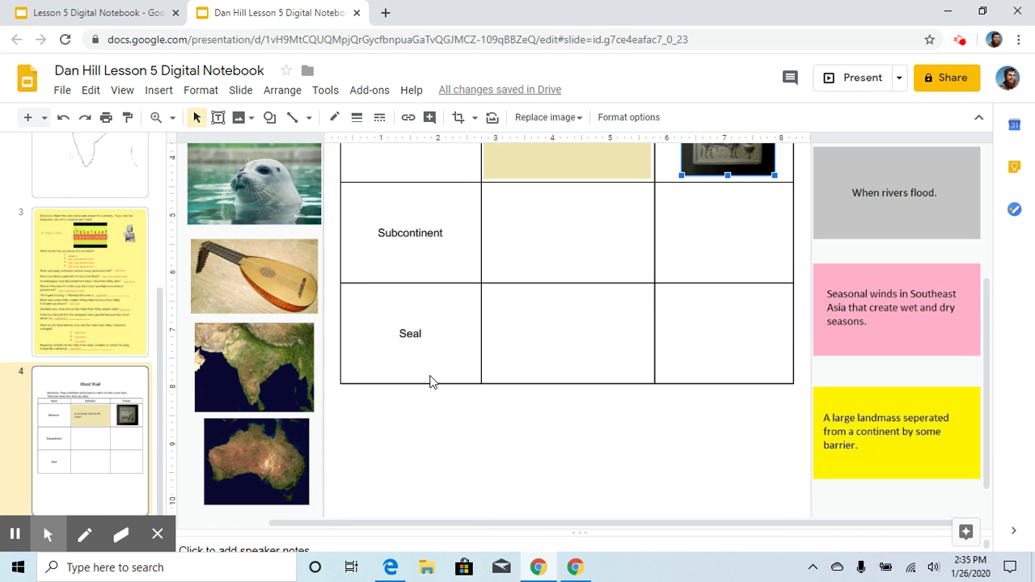
scroll(453, 375, up, 2)
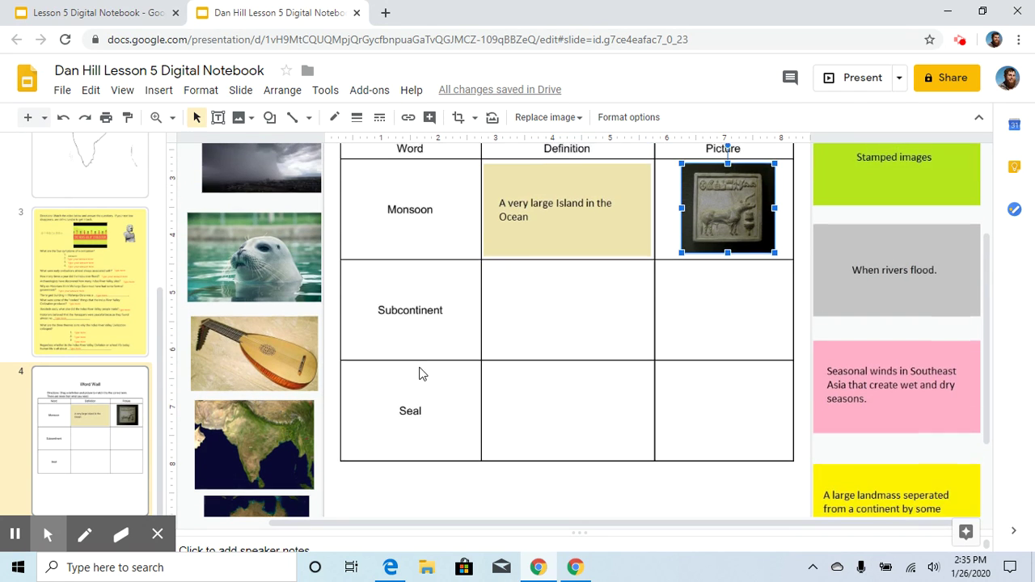
scroll(419, 374, up, 4)
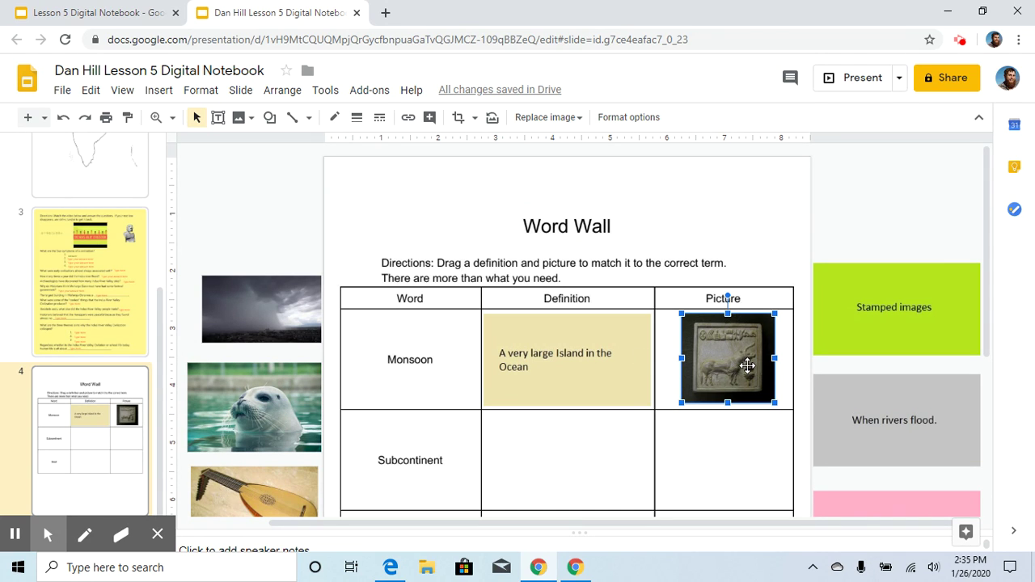
scroll(583, 390, up, 2)
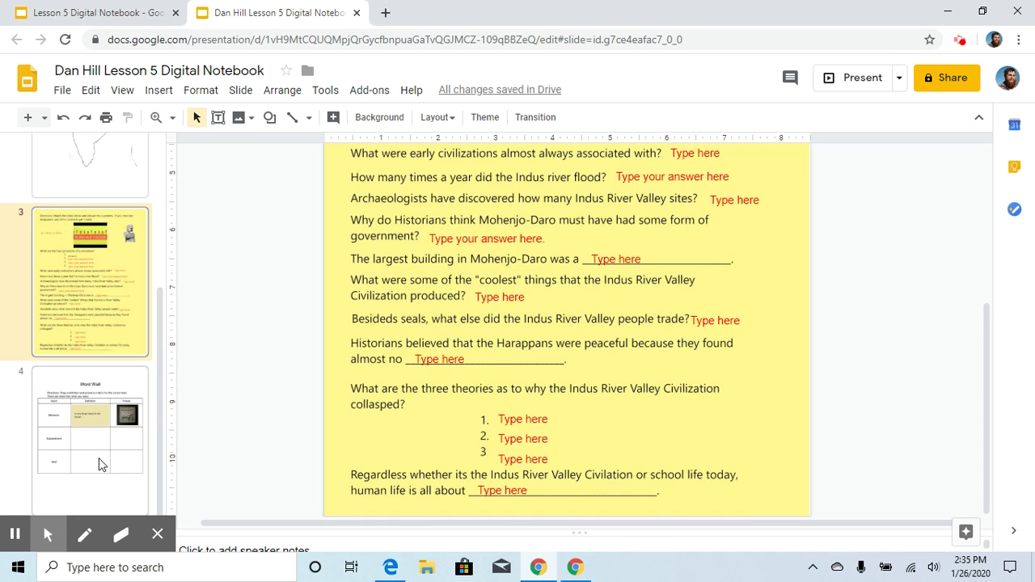